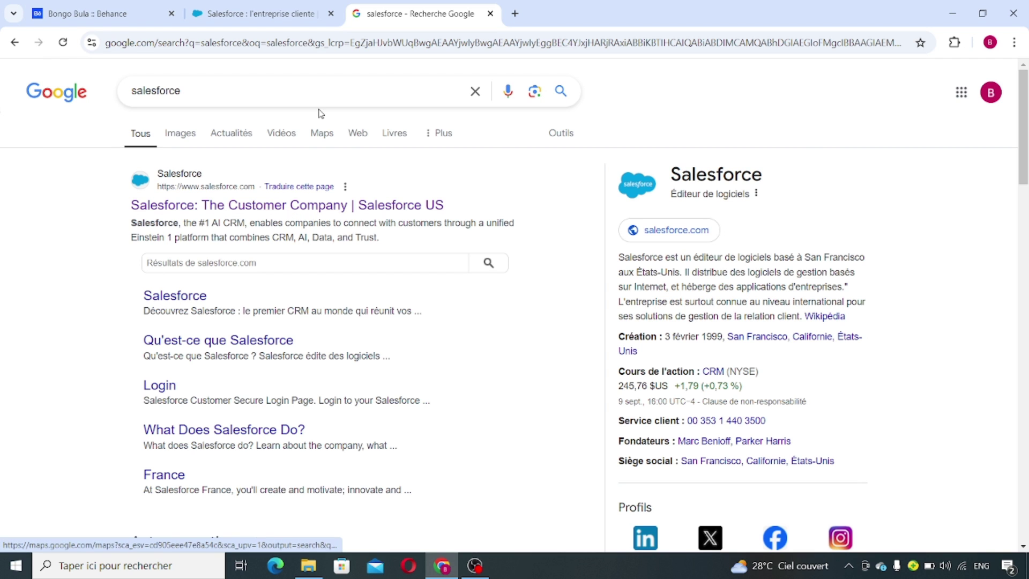
# Open the Starter Suite free trial sign-up form from the Salesforce home page.
pyautogui.click(286, 22)
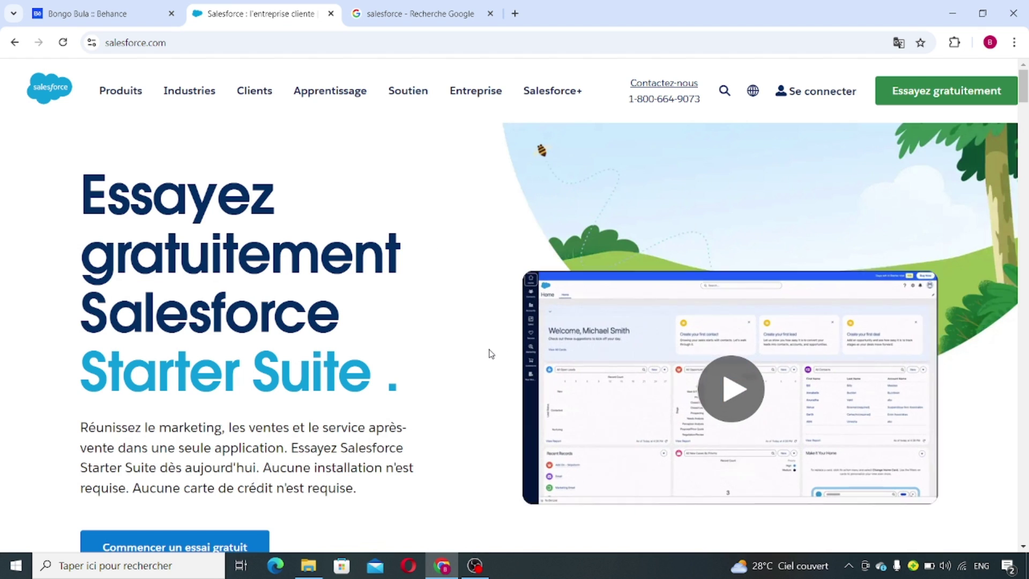
pyautogui.scroll(-3, 489, 353)
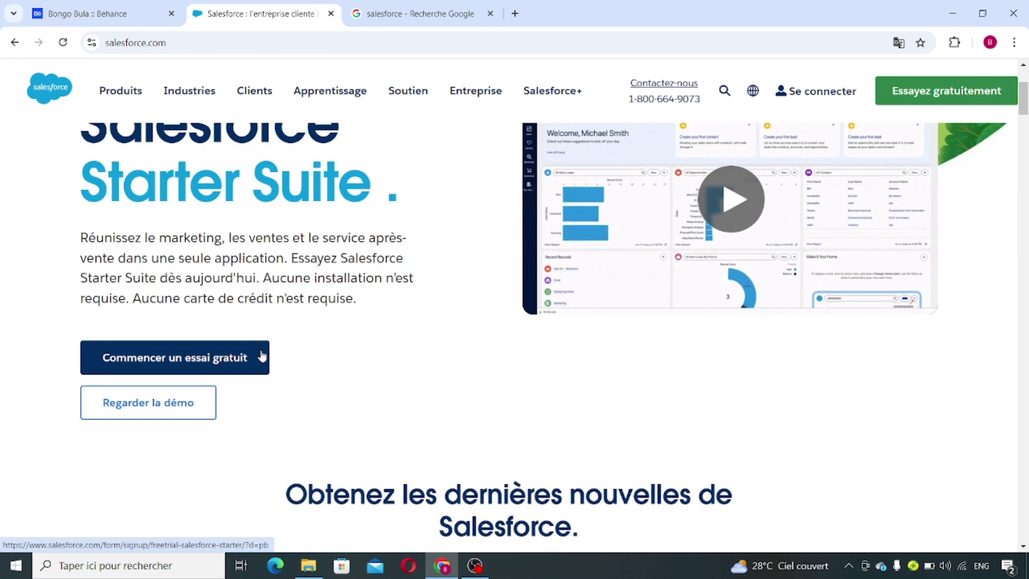
pyautogui.click(241, 357)
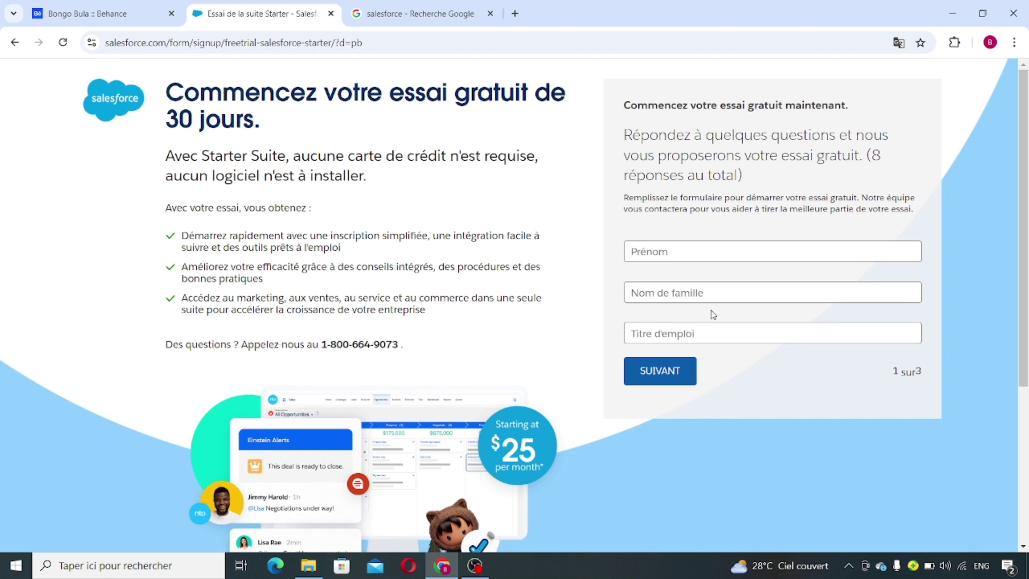
# Check the employee-count choices in the trial sign-up form and start entering the phone number.
pyautogui.click(912, 217)
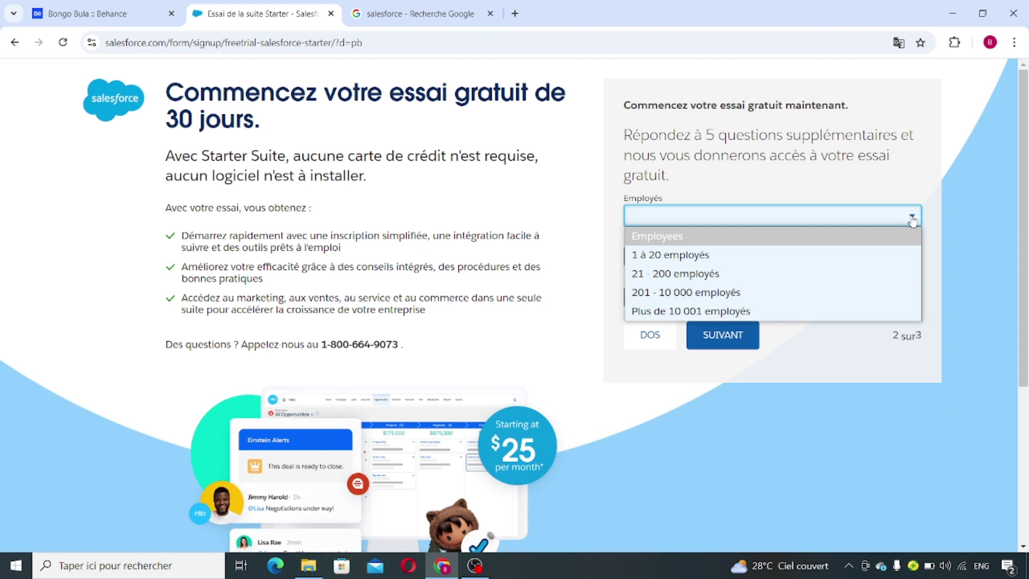
pyautogui.click(912, 217)
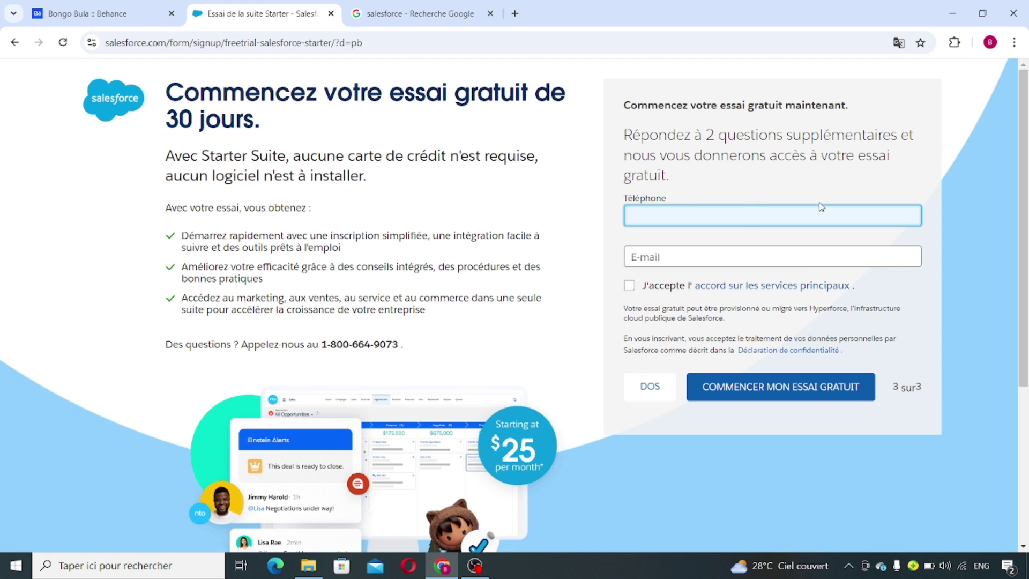
pyautogui.write('0')
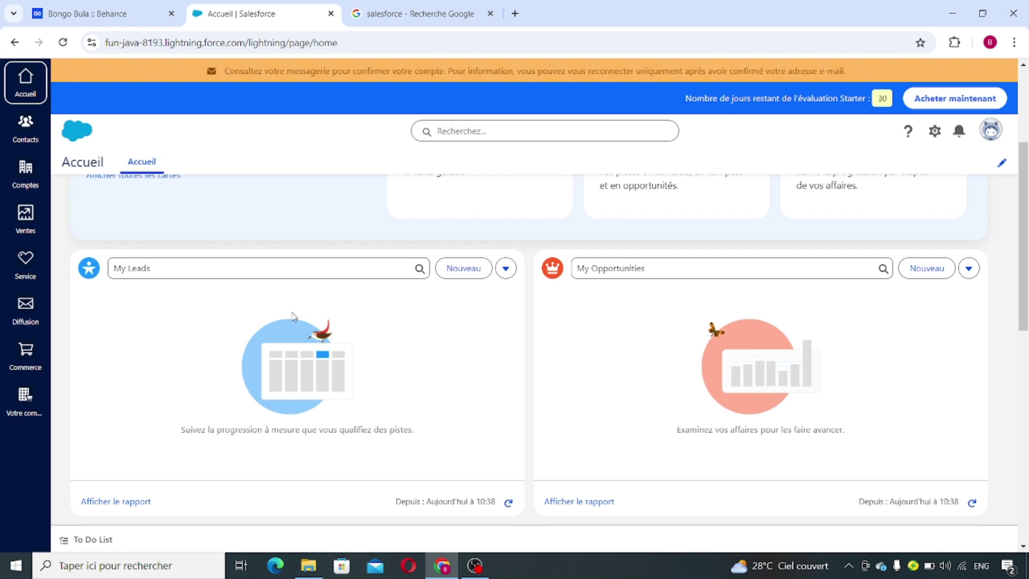
# Open a new contact form in Contacts, dismiss its guidance tip, review the fields, and close it without saving.
pyautogui.scroll(4, 245, 332)
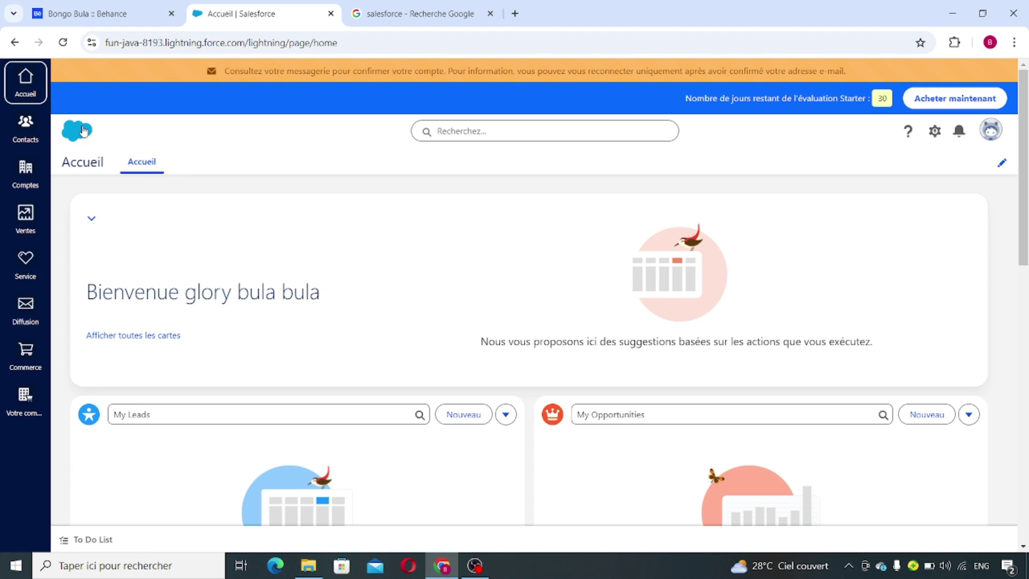
pyautogui.click(21, 140)
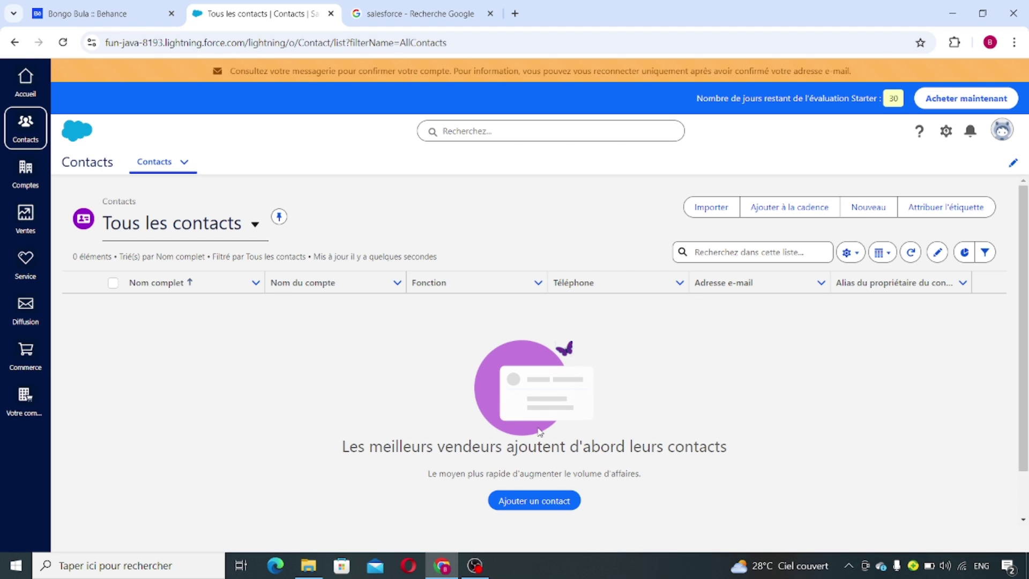
pyautogui.click(538, 501)
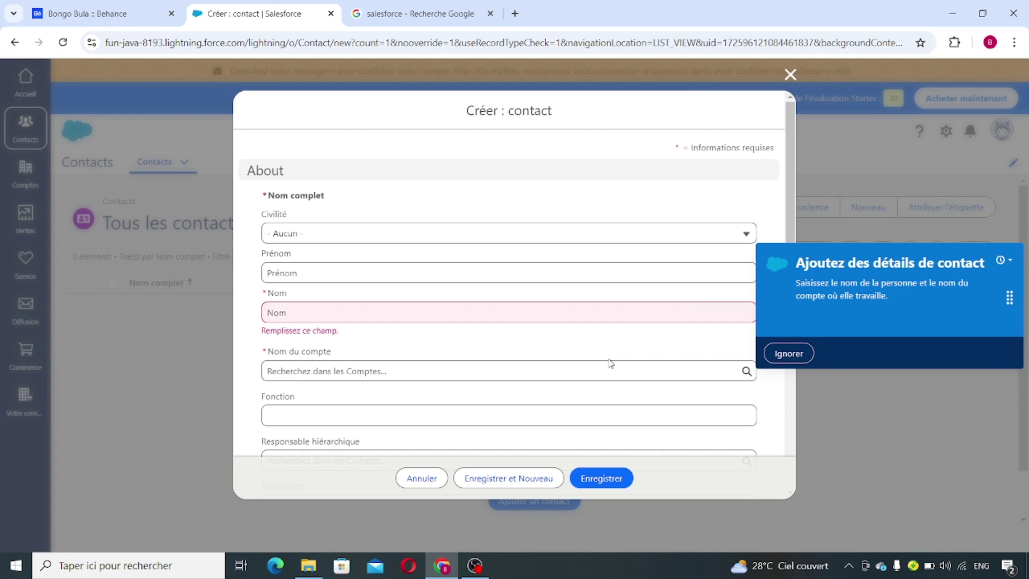
pyautogui.click(783, 356)
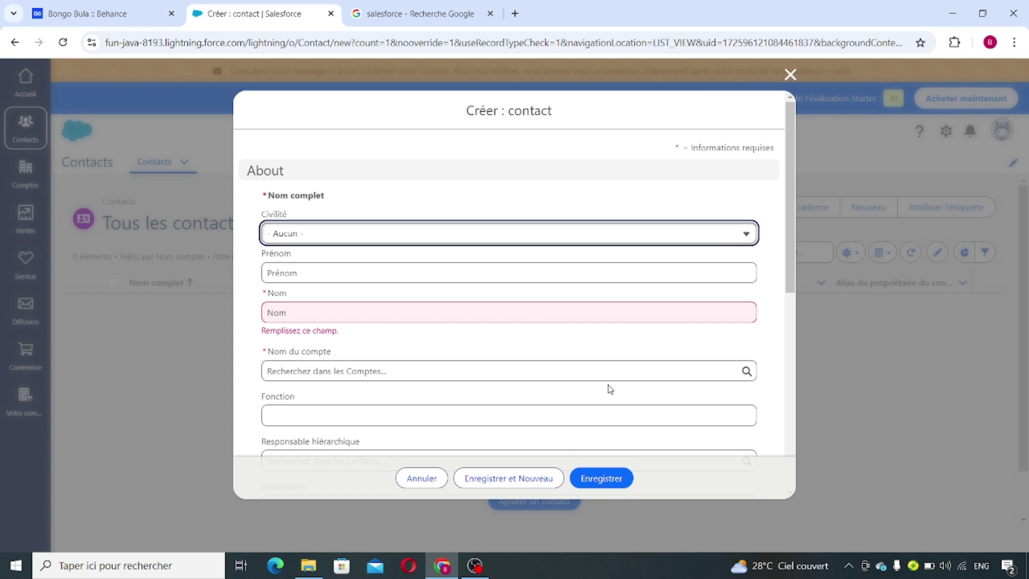
pyautogui.scroll(-8, 610, 389)
pyautogui.scroll(5, 610, 389)
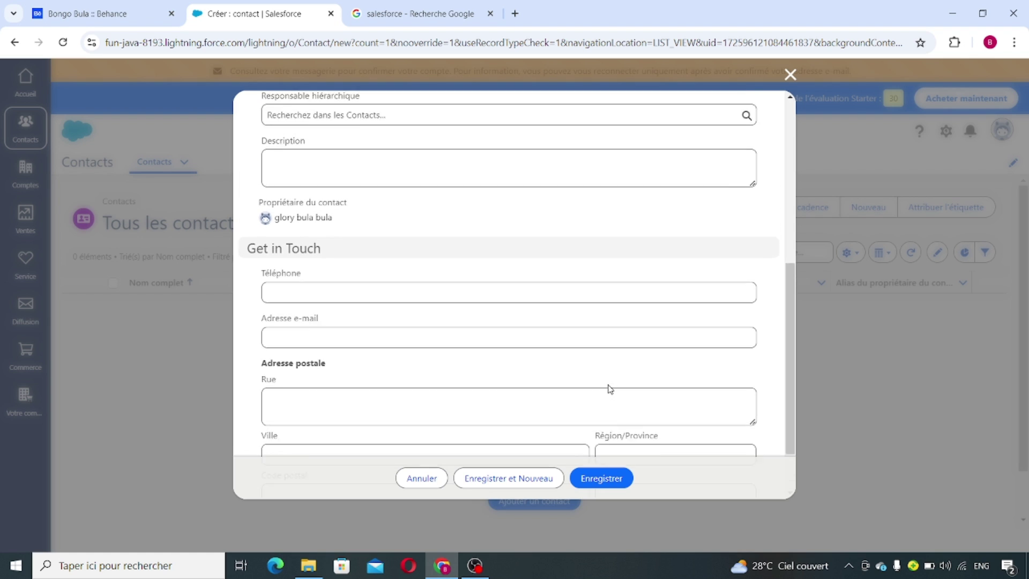
pyautogui.scroll(3, 610, 389)
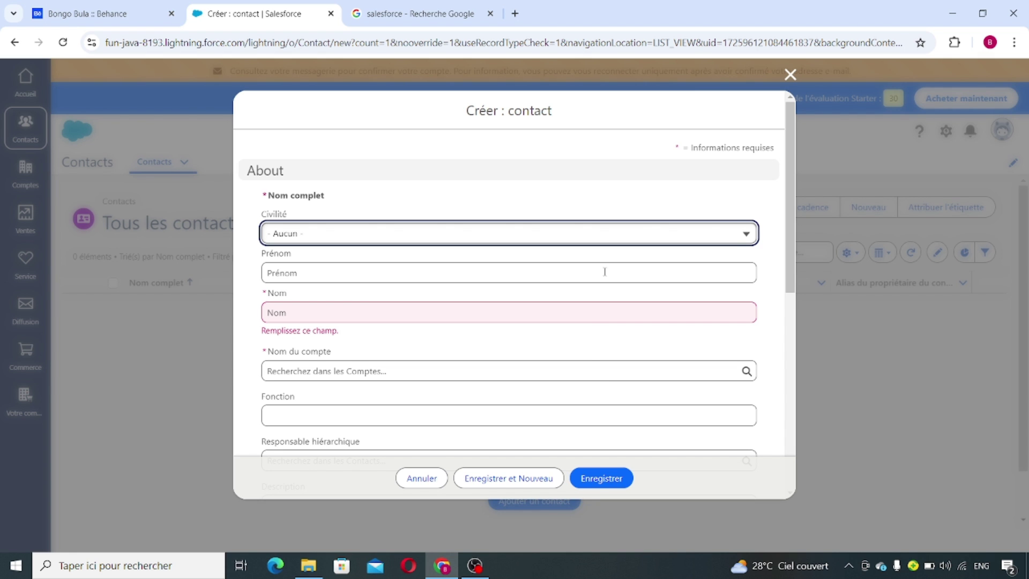
pyautogui.click(788, 75)
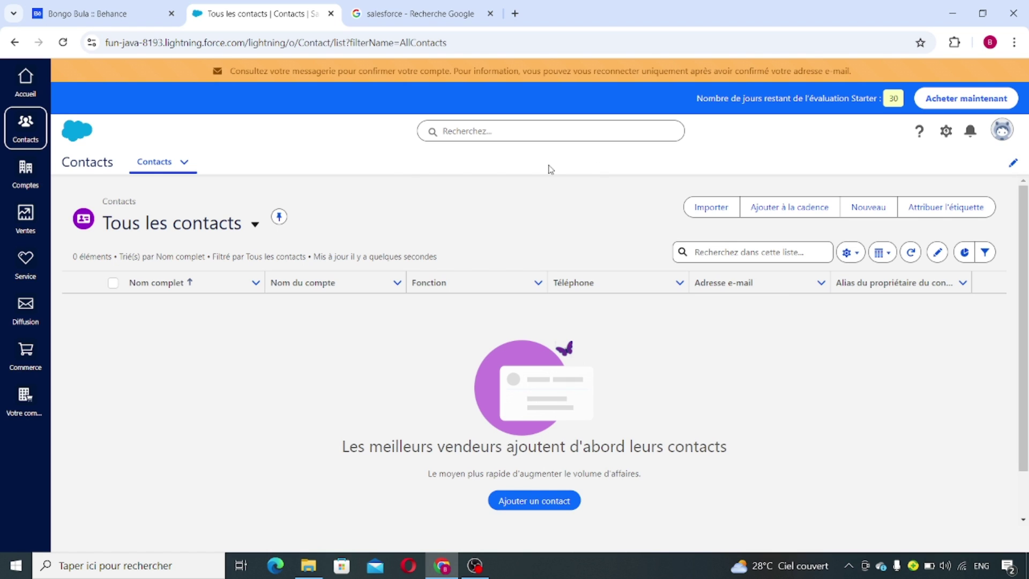
# Open a new account form in Comptes, review the Type options and address fields, and close it without saving.
pyautogui.click(25, 172)
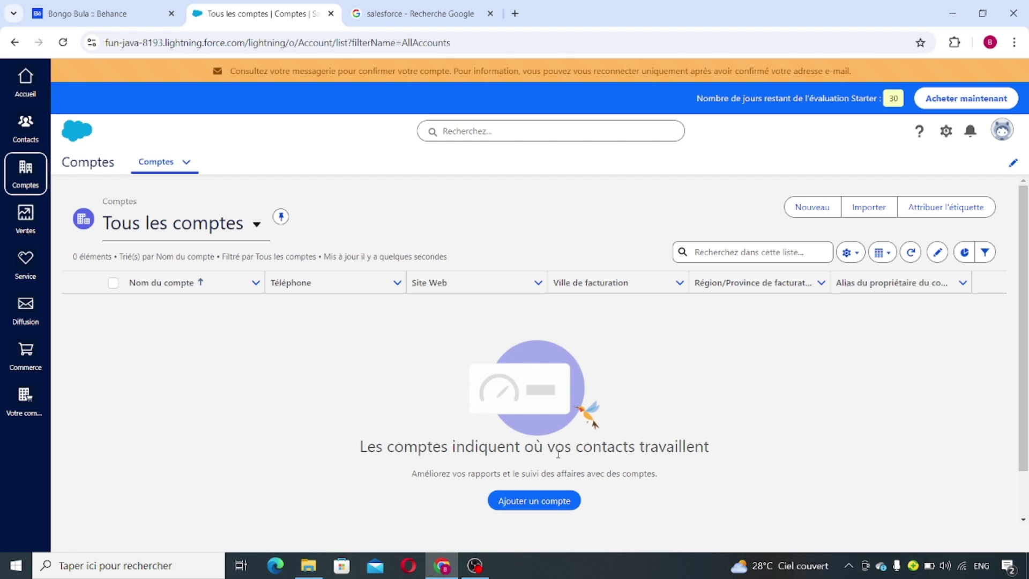
pyautogui.click(555, 503)
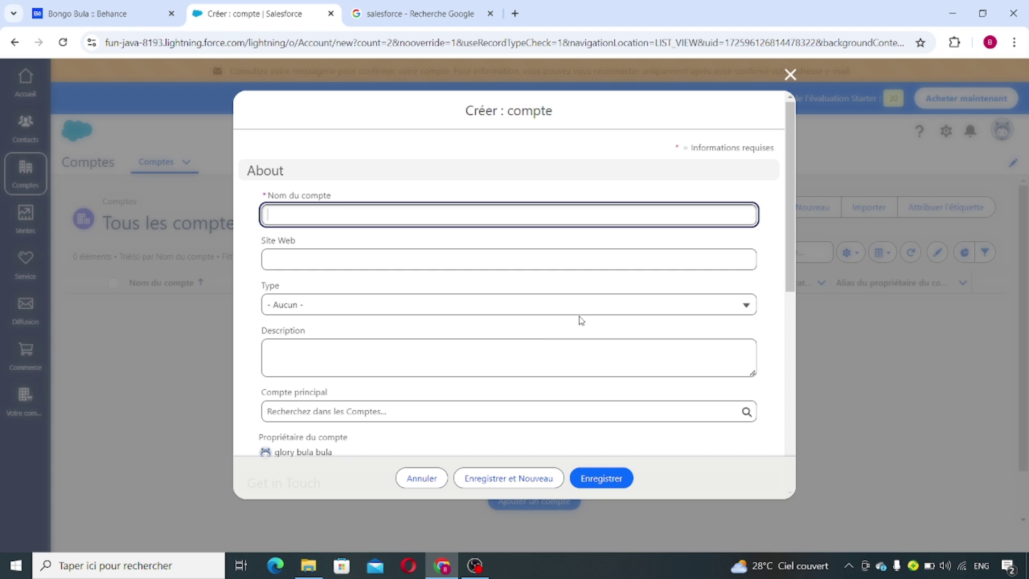
pyautogui.scroll(-2, 581, 320)
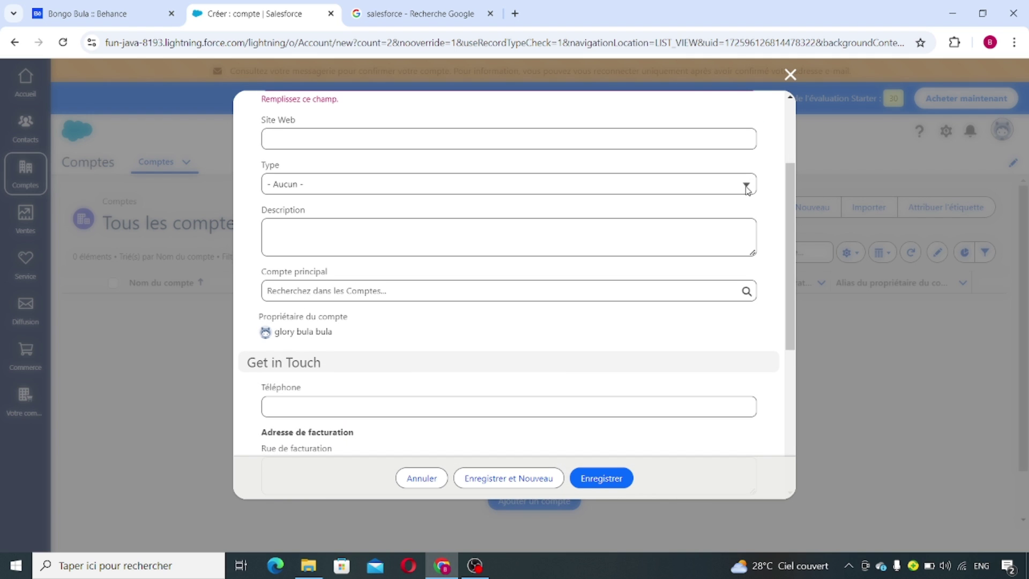
pyautogui.click(747, 193)
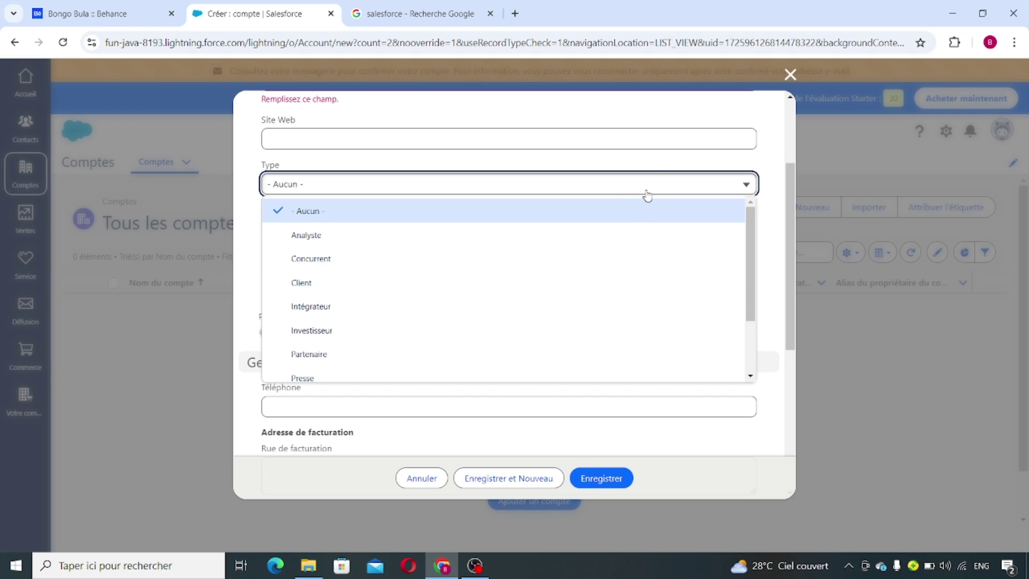
pyautogui.click(687, 159)
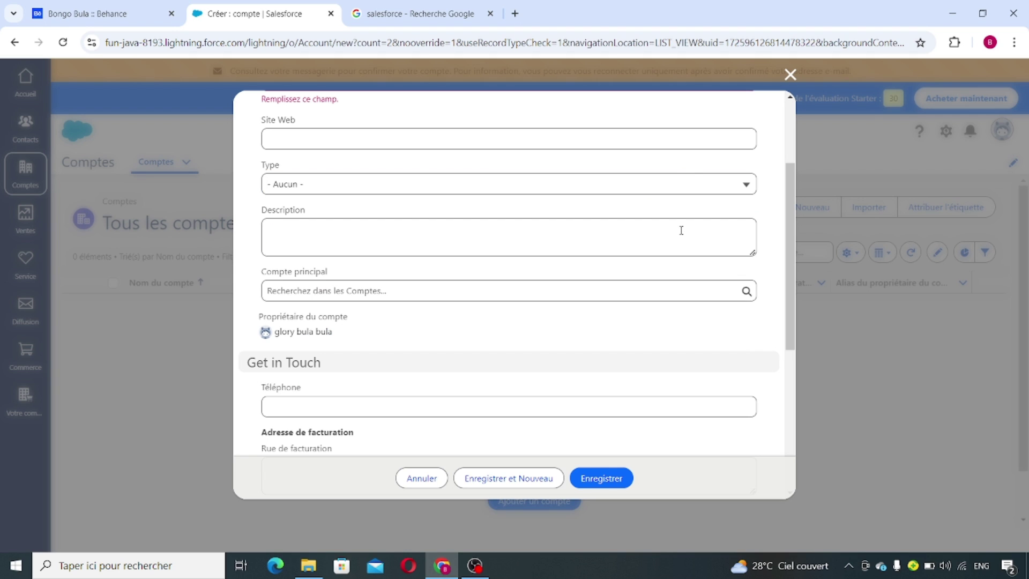
pyautogui.scroll(-3, 643, 244)
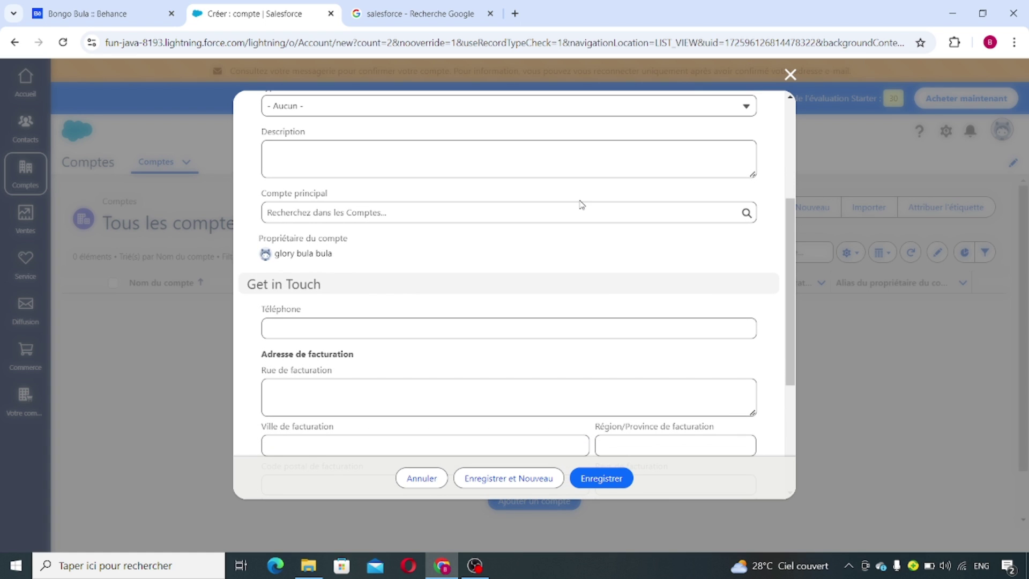
pyautogui.scroll(-4, 598, 253)
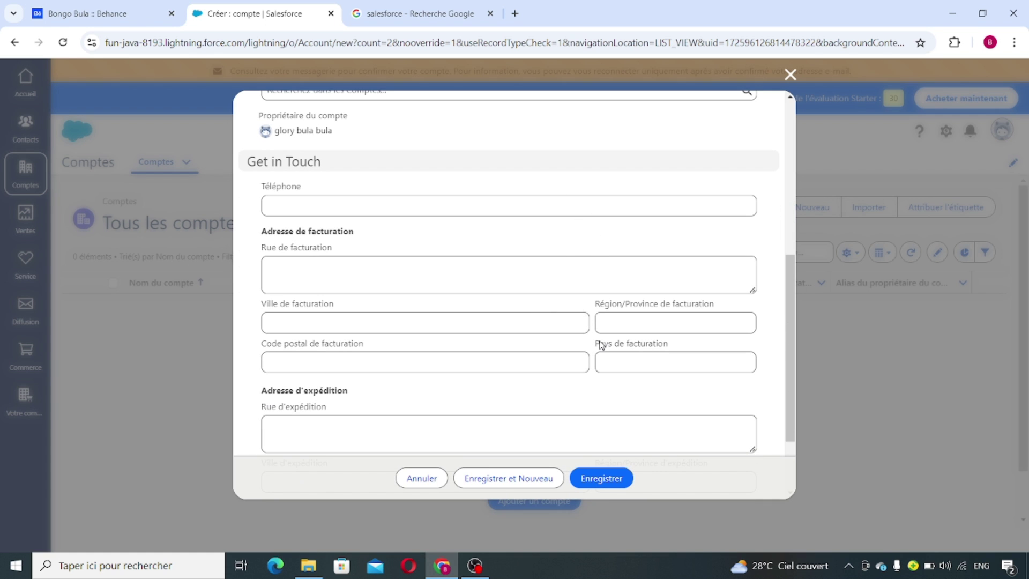
pyautogui.scroll(-3, 601, 344)
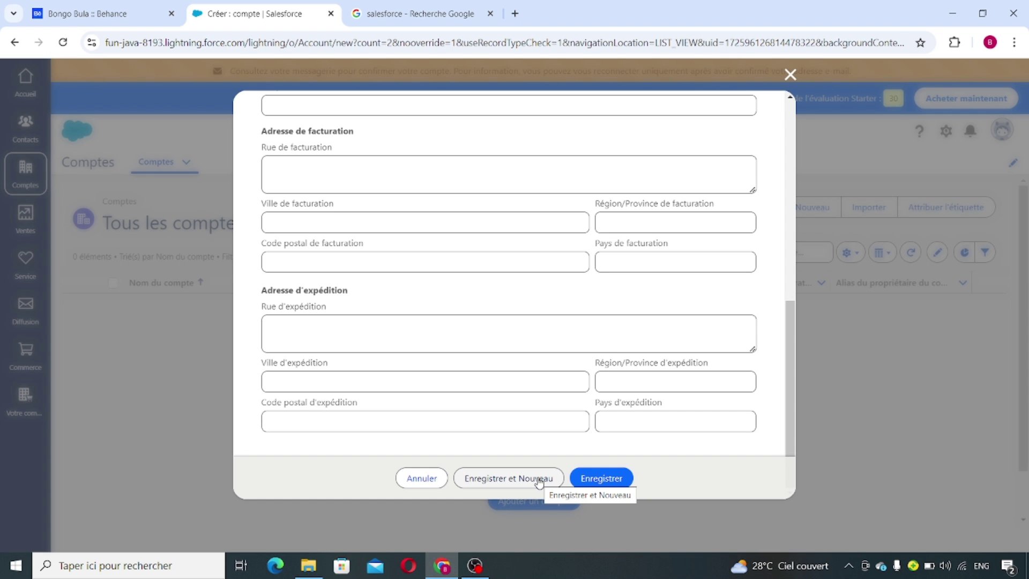
pyautogui.click(790, 75)
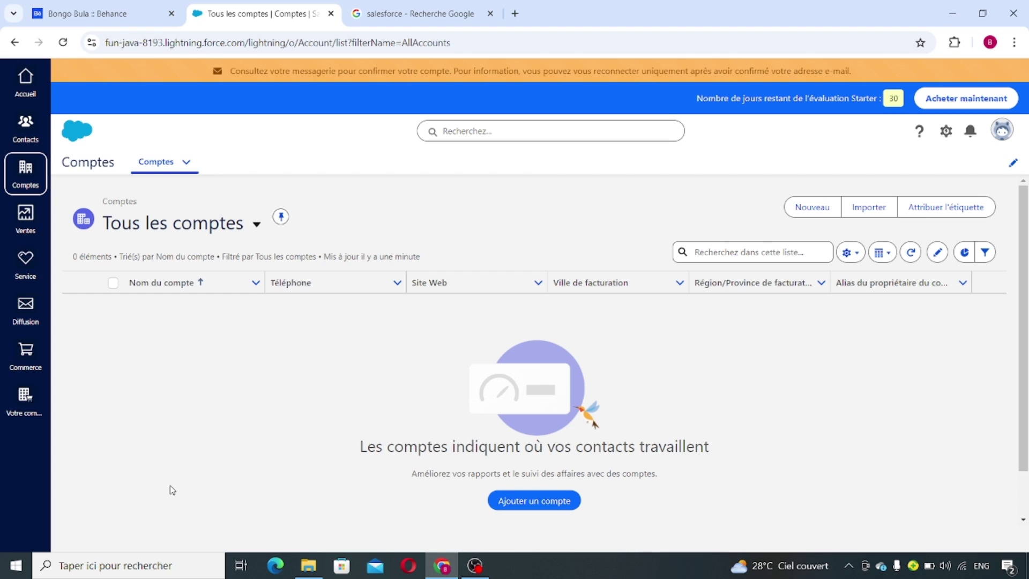
# Open a new opportunity form in the Ventes area's Opportunités list, review its fields, and close it without saving.
pyautogui.click(16, 178)
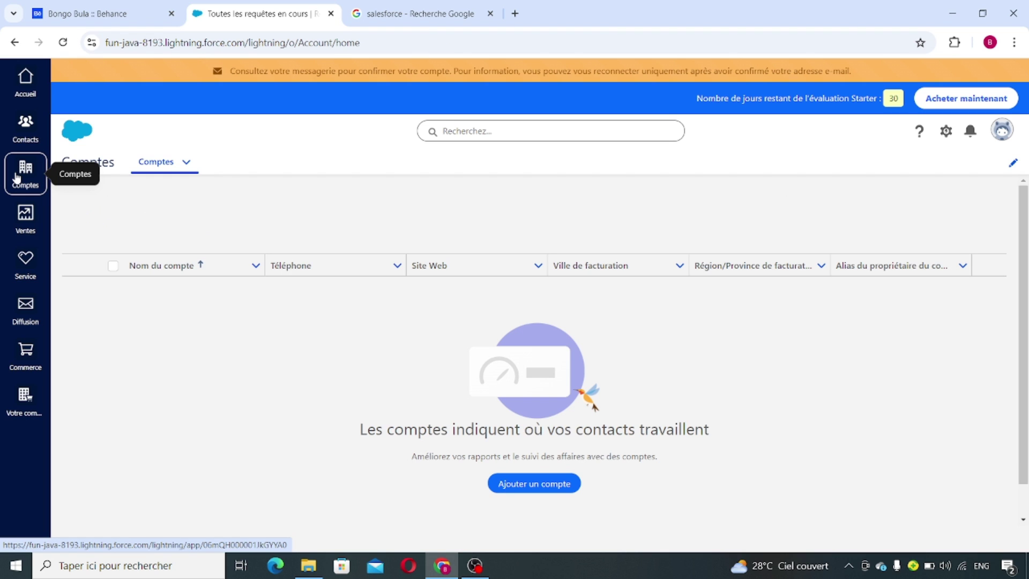
pyautogui.click(26, 224)
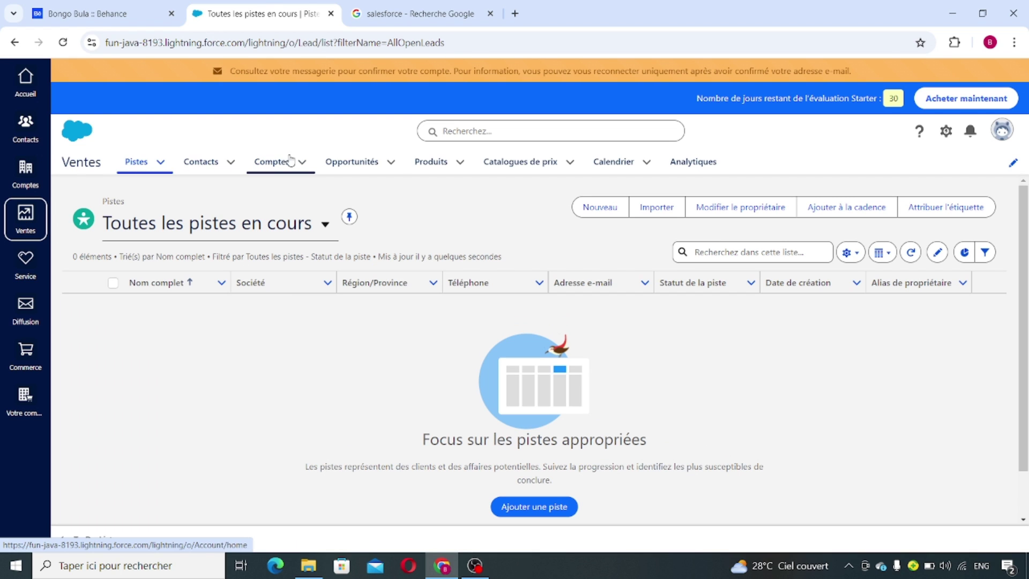
pyautogui.click(372, 163)
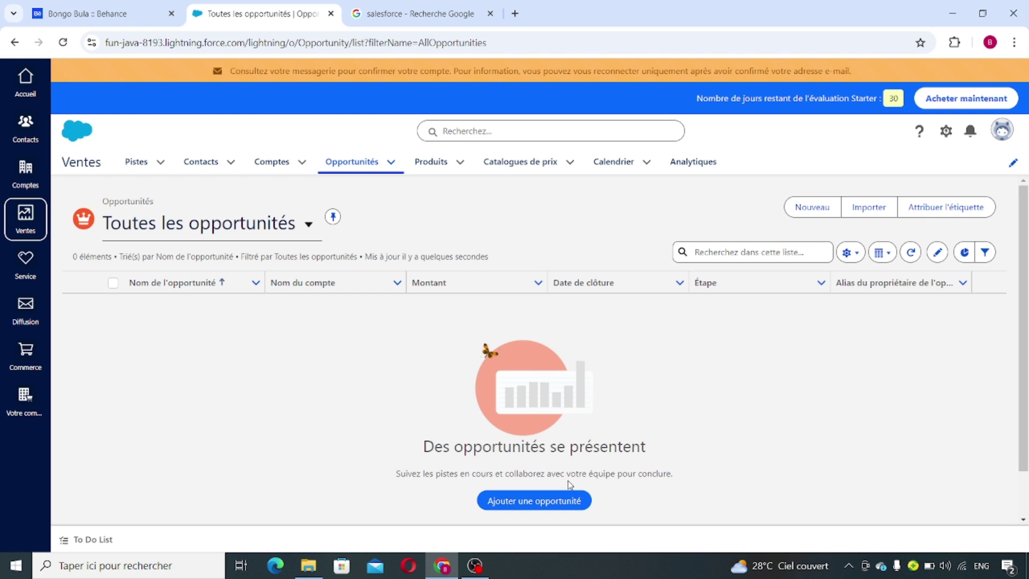
pyautogui.click(557, 500)
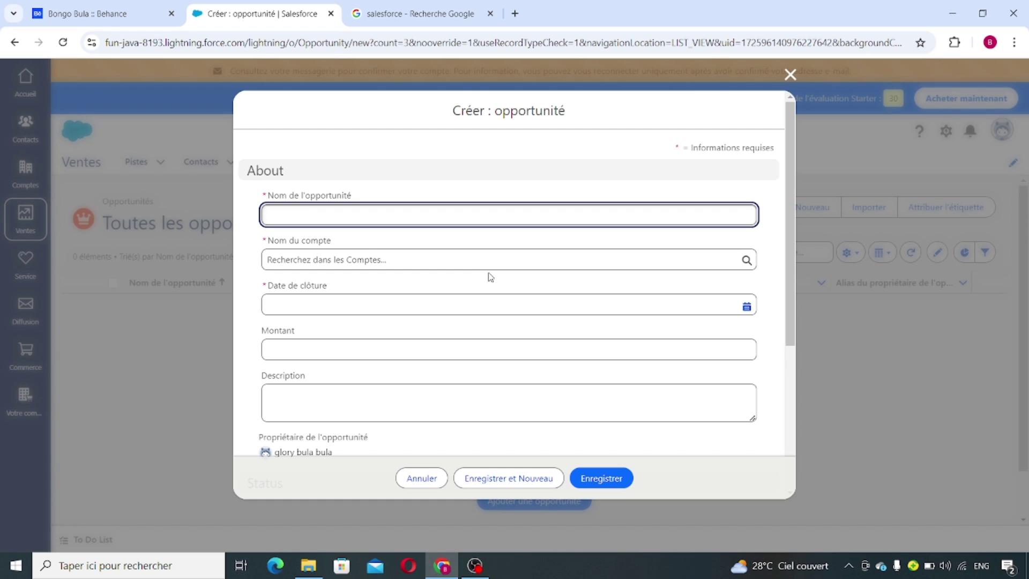
pyautogui.scroll(-4, 490, 276)
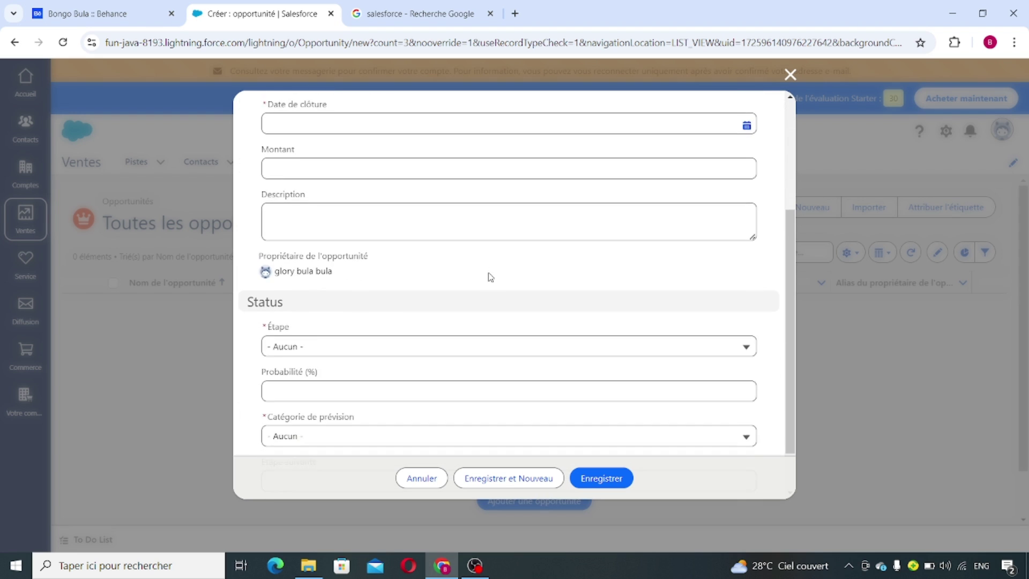
pyautogui.scroll(4, 491, 277)
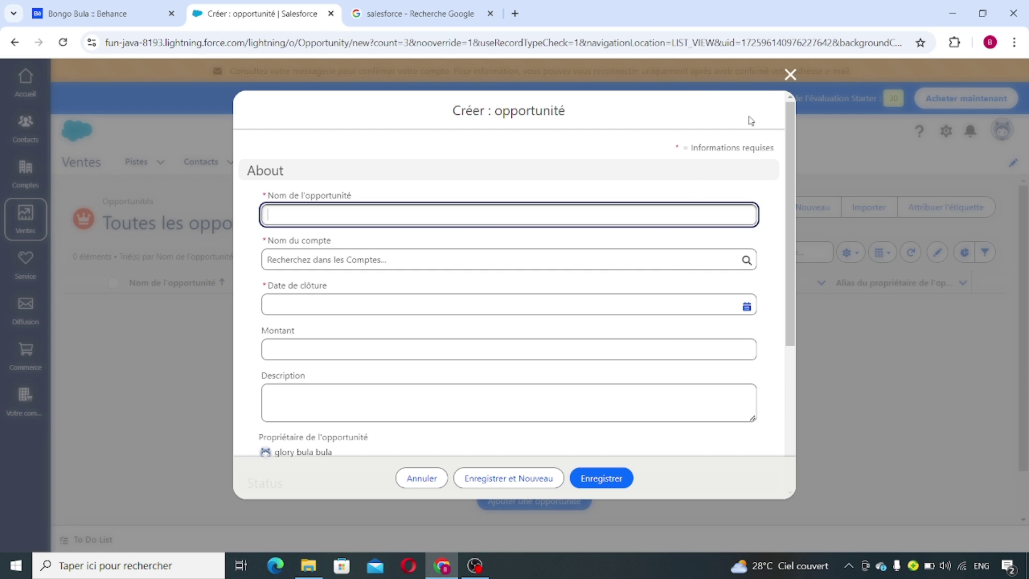
pyautogui.click(790, 75)
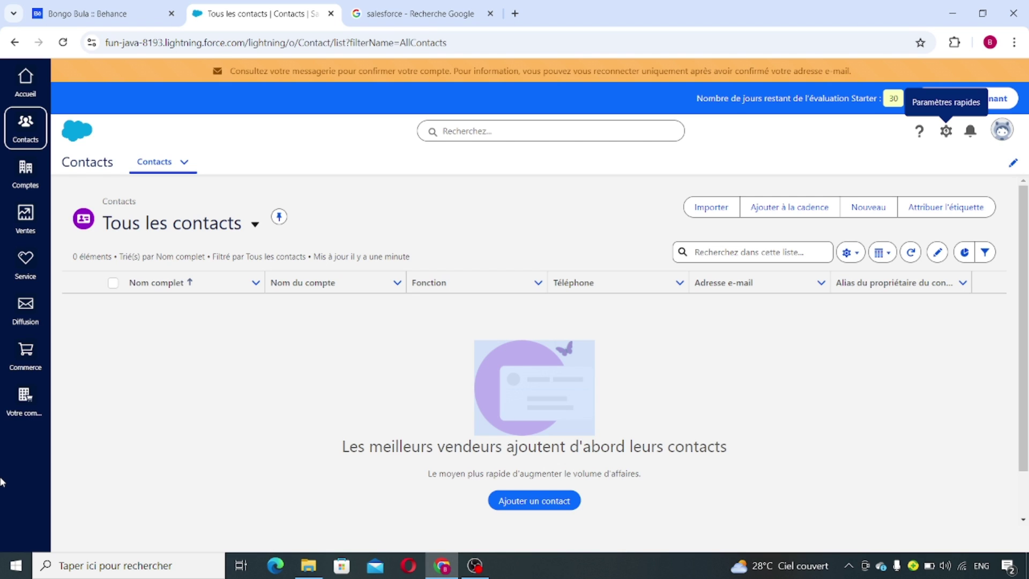
# Return to the Accueil page, look over its cards, and open the report for All New Cases By Priority.
pyautogui.hotkey('alt', 'Left')
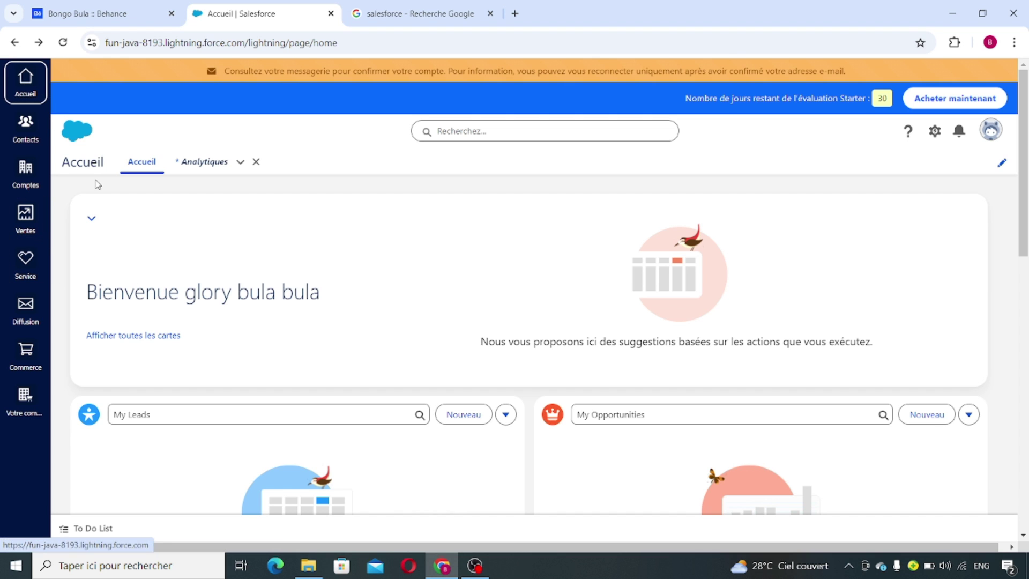
pyautogui.scroll(-8, 332, 297)
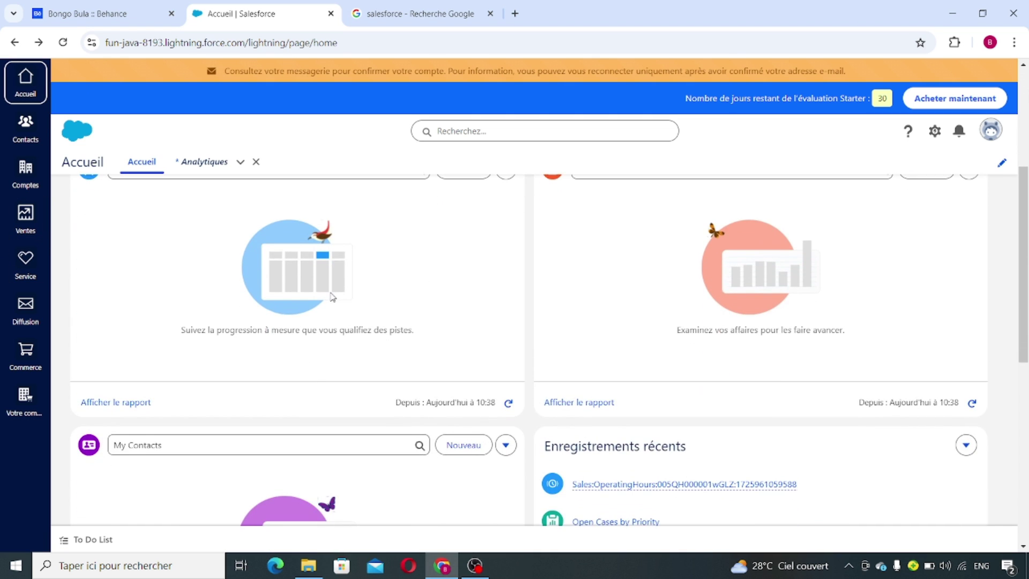
pyautogui.scroll(-3, 332, 296)
pyautogui.scroll(4, 332, 295)
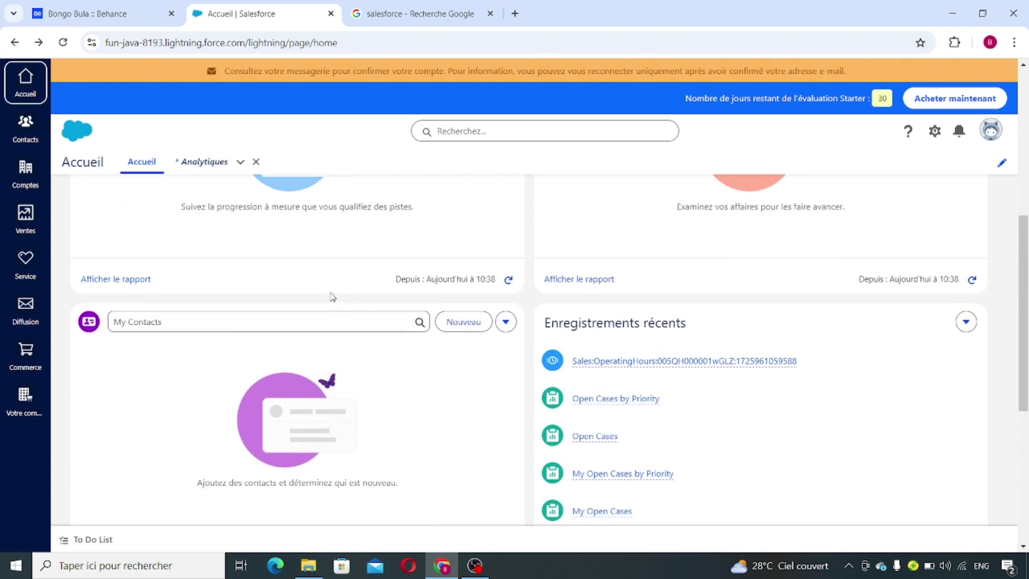
pyautogui.scroll(-6, 331, 292)
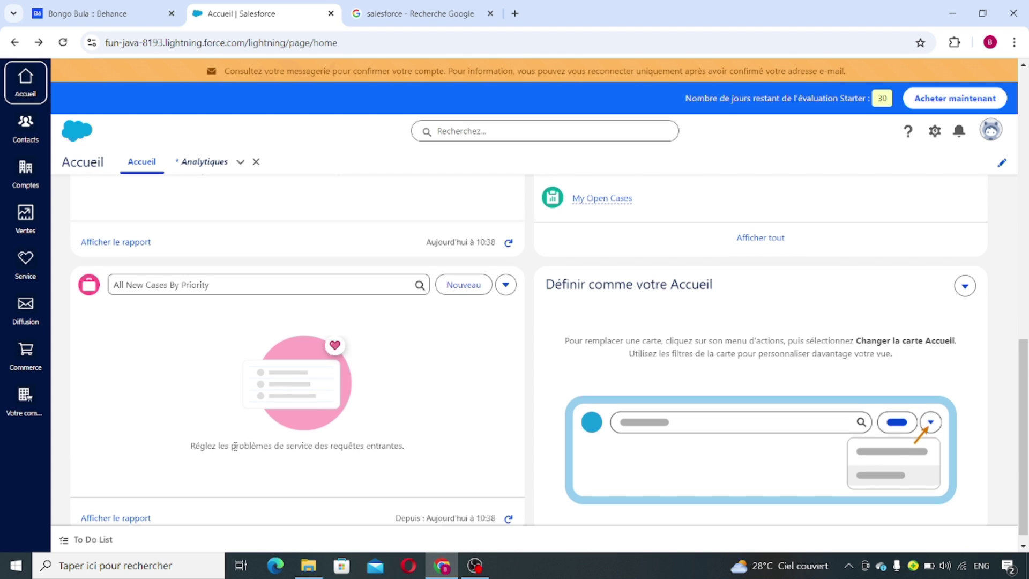
pyautogui.scroll(-1, 284, 407)
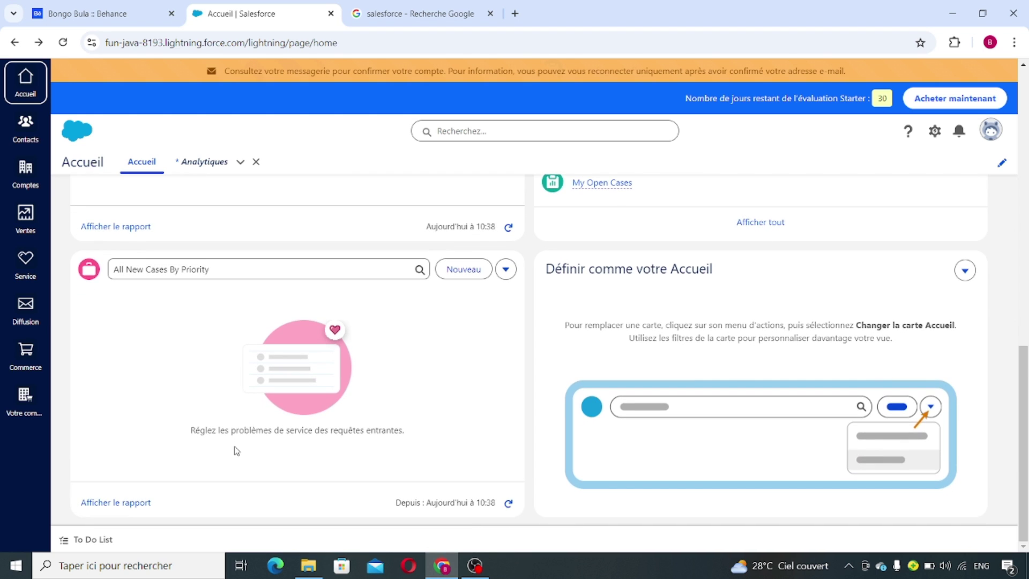
pyautogui.click(123, 504)
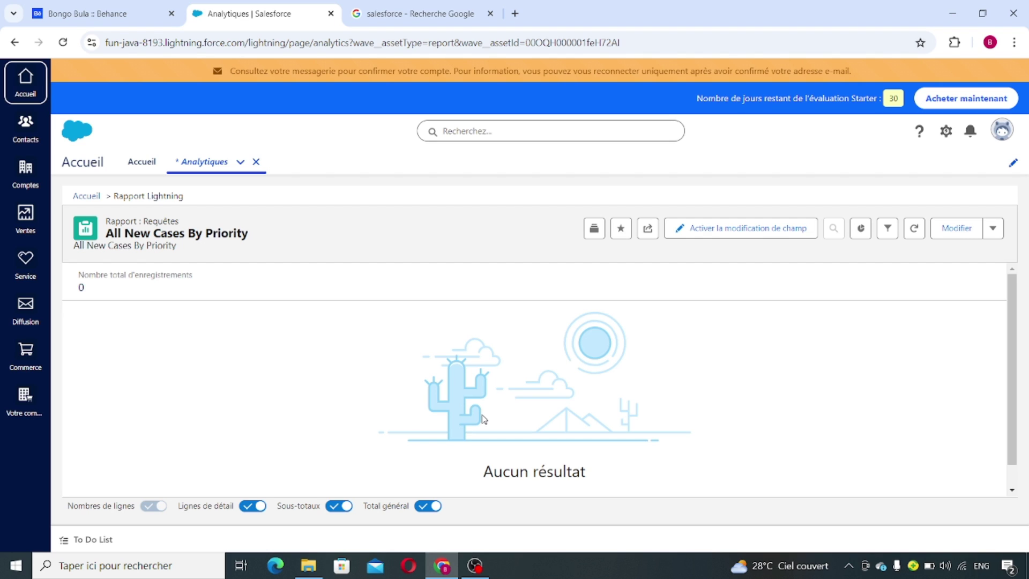
# Look through the All New Cases By Priority report, then open a new case form in the Service area and close it without saving.
pyautogui.scroll(-2, 484, 419)
pyautogui.scroll(2, 484, 419)
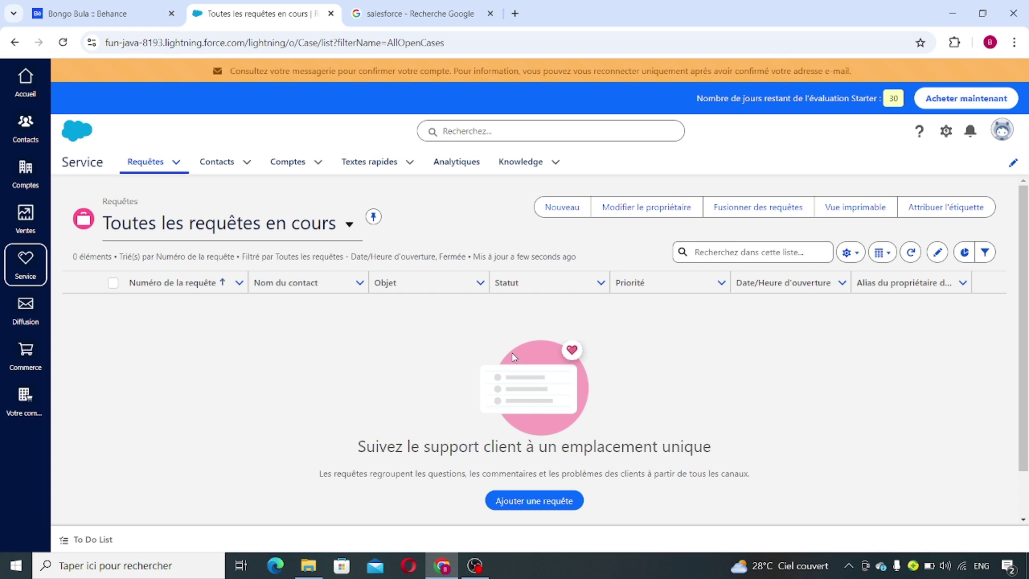
pyautogui.click(559, 503)
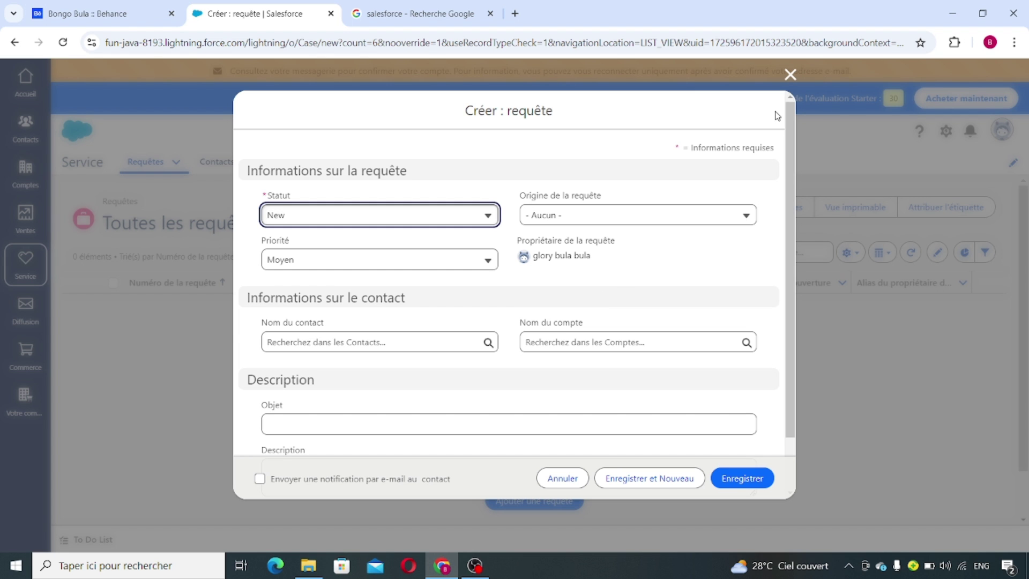
pyautogui.click(792, 78)
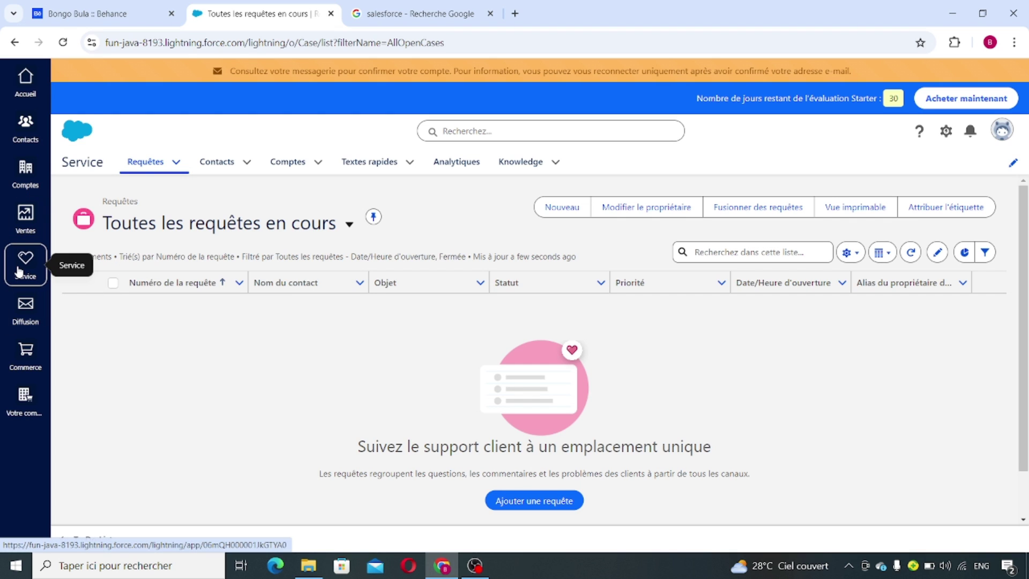
# Return to the Accueil page and examine its leads, opportunities, contacts, recent records and cases cards.
pyautogui.click(22, 95)
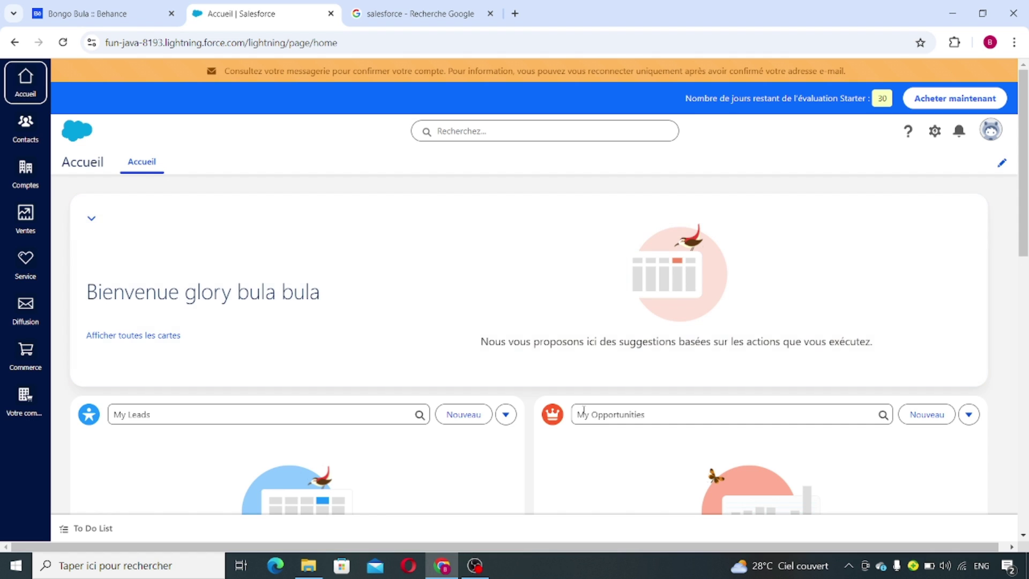
pyautogui.scroll(-10, 583, 411)
pyautogui.scroll(-2, 584, 414)
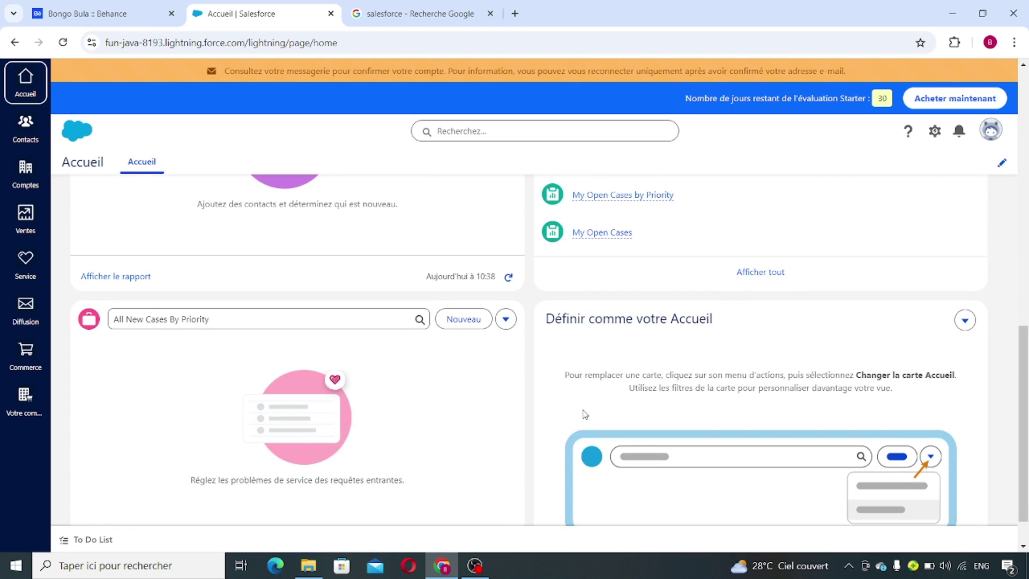
pyautogui.scroll(8, 585, 414)
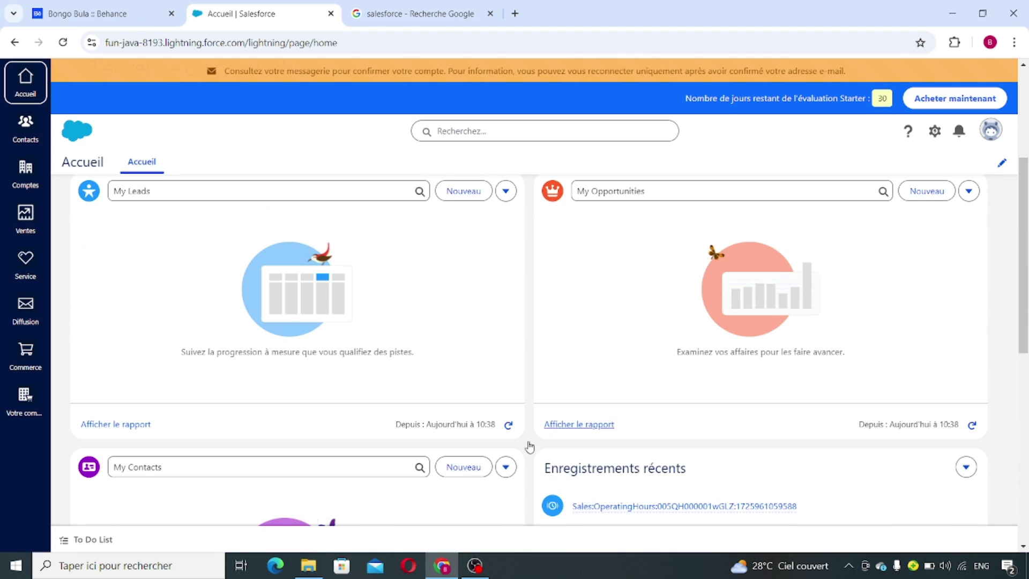
pyautogui.scroll(2, 468, 482)
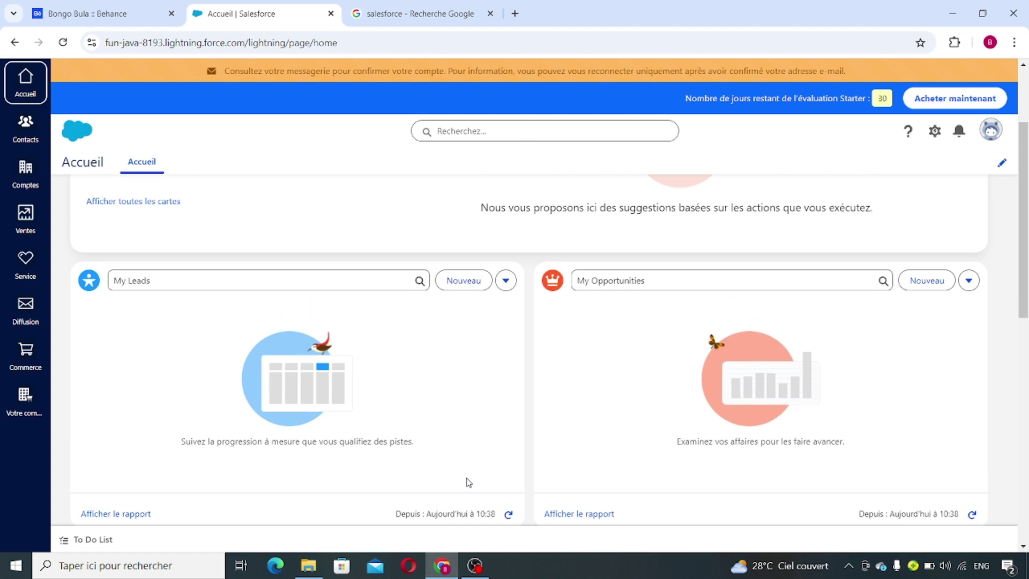
pyautogui.scroll(-3, 469, 481)
pyautogui.scroll(-5, 469, 481)
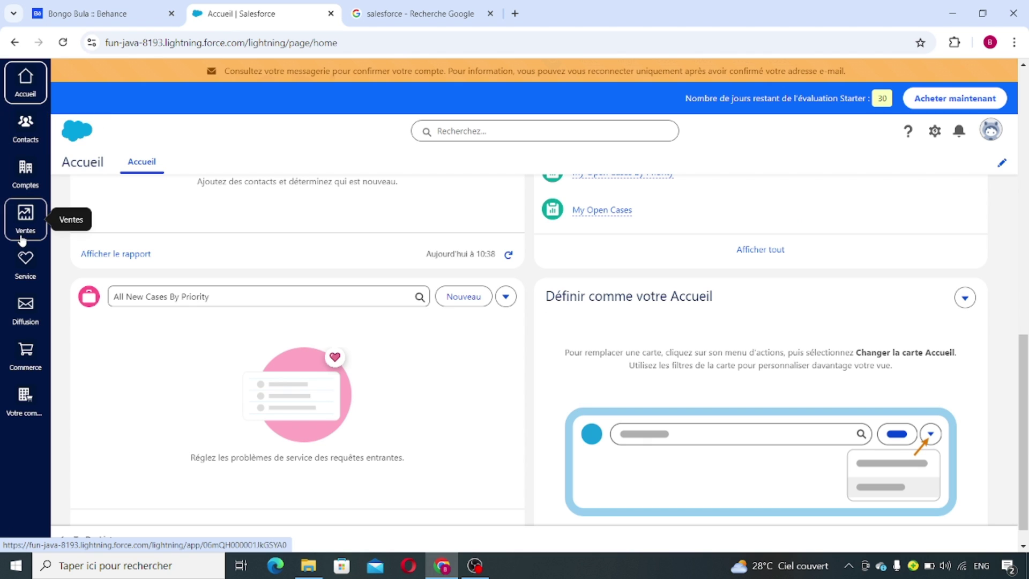
pyautogui.scroll(8, 305, 340)
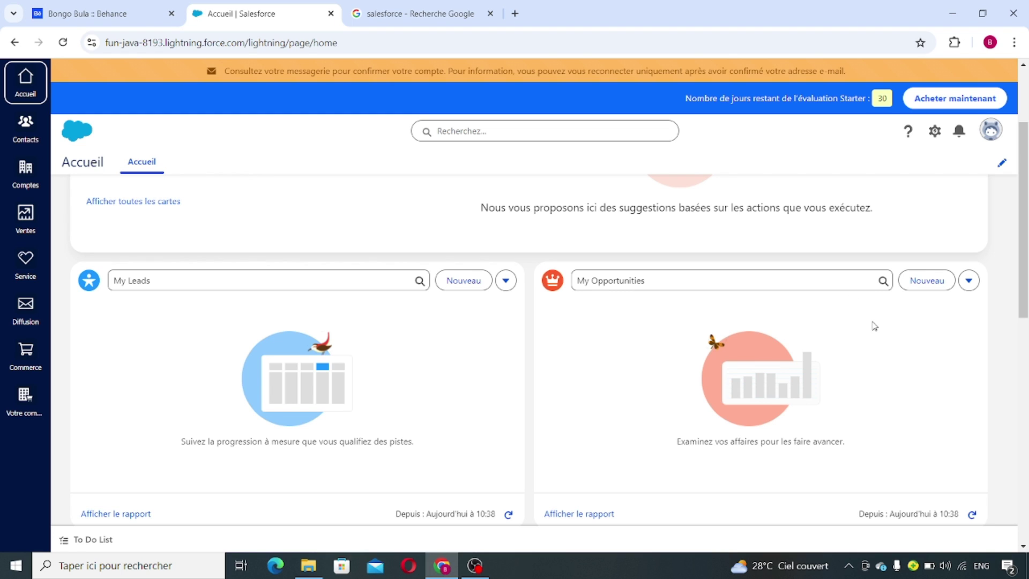
# Open the personal settings from the user profile and view the Autoriser l'accès à la connexion au compte page.
pyautogui.click(992, 131)
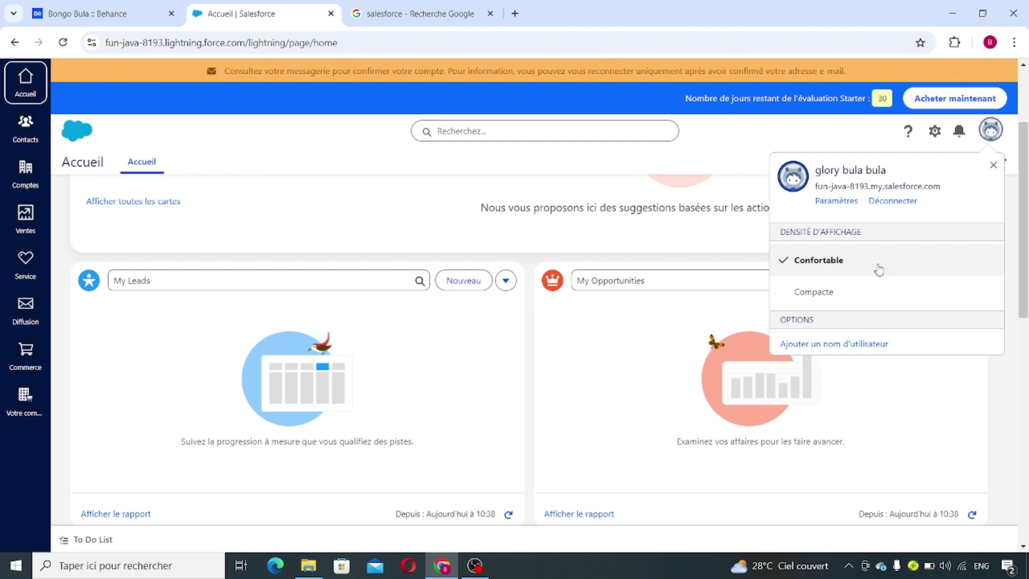
pyautogui.click(836, 202)
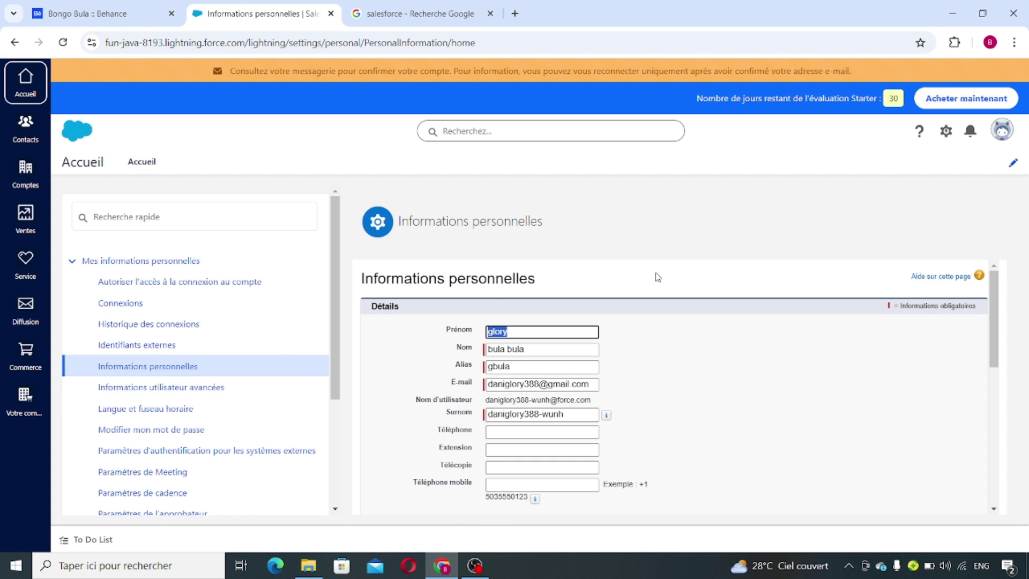
pyautogui.click(192, 293)
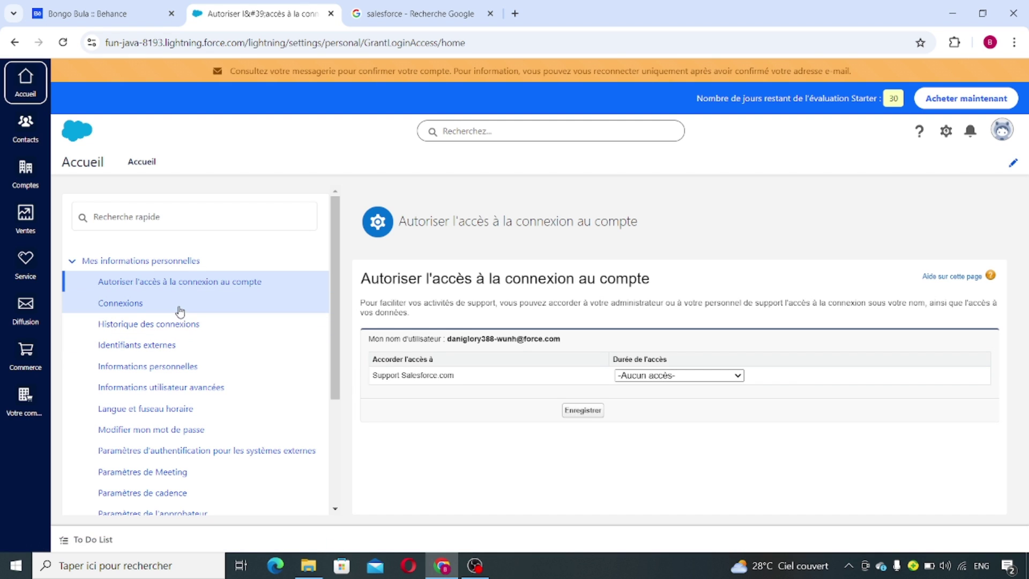
pyautogui.click(180, 312)
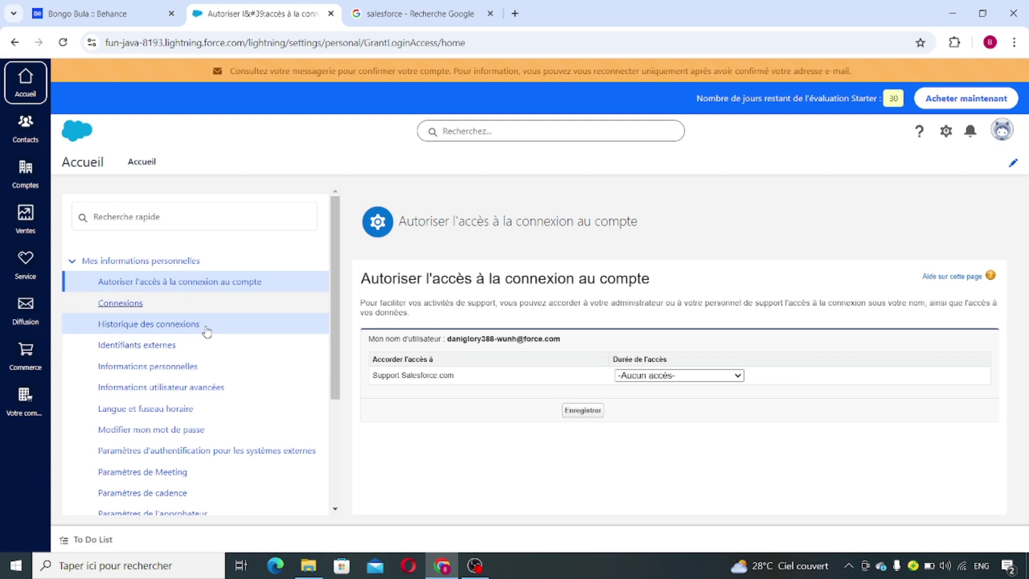
# Browse the personal settings categories, view the Langue et fuseau horaire page, and switch to the Comptes area.
pyautogui.scroll(-3, 222, 356)
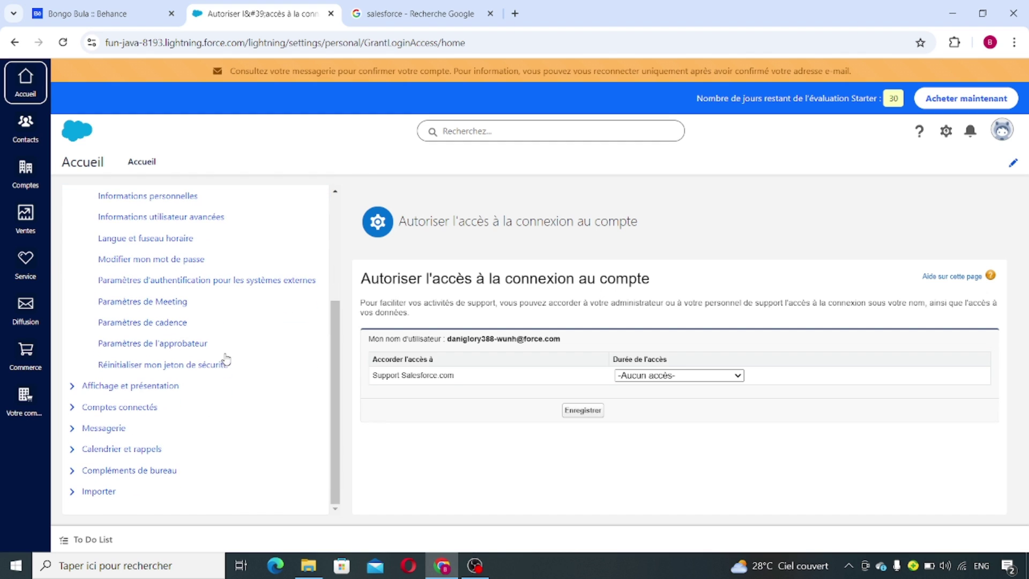
pyautogui.scroll(2, 213, 386)
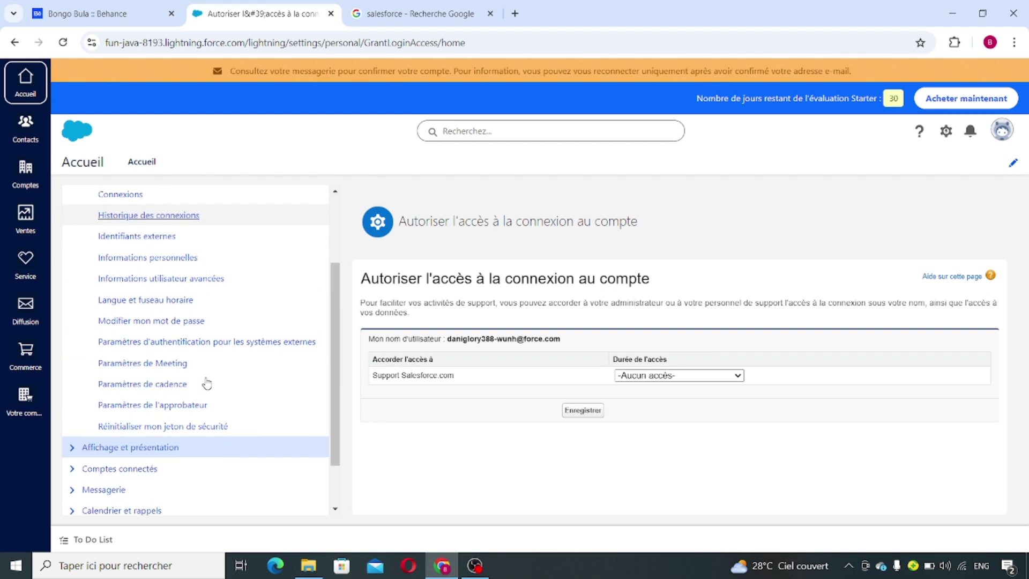
pyautogui.scroll(1, 207, 381)
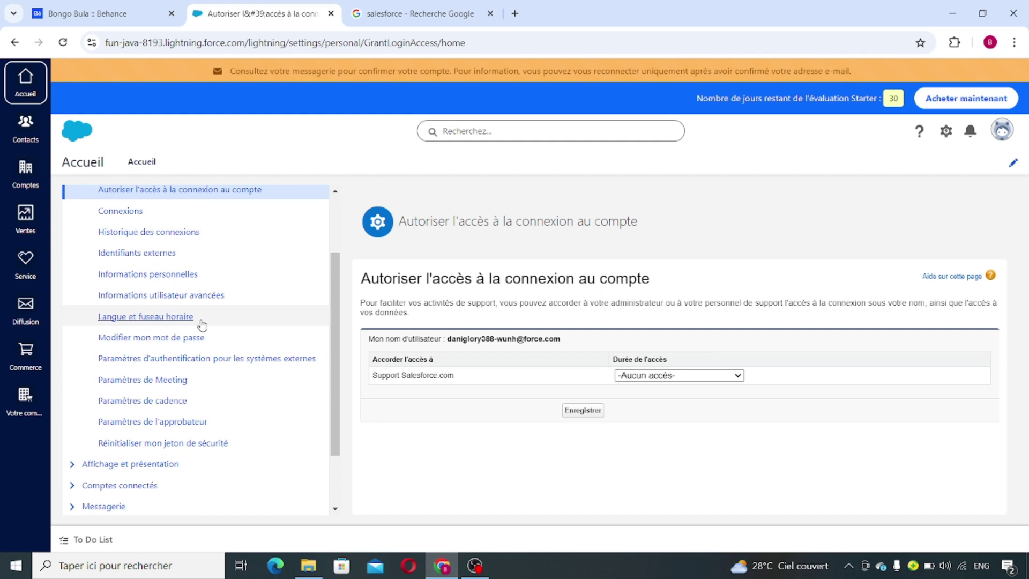
pyautogui.click(162, 320)
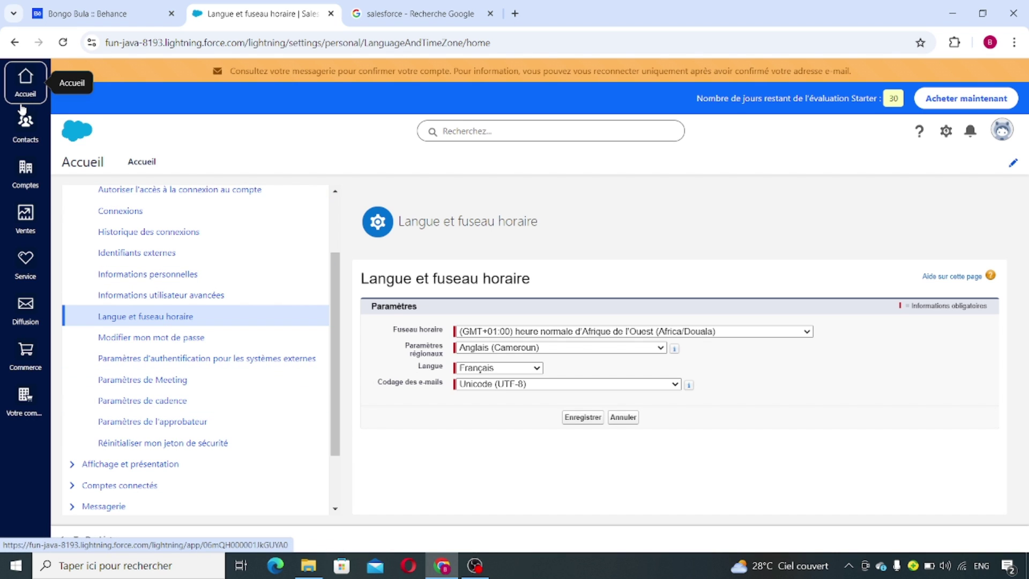
pyautogui.click(24, 171)
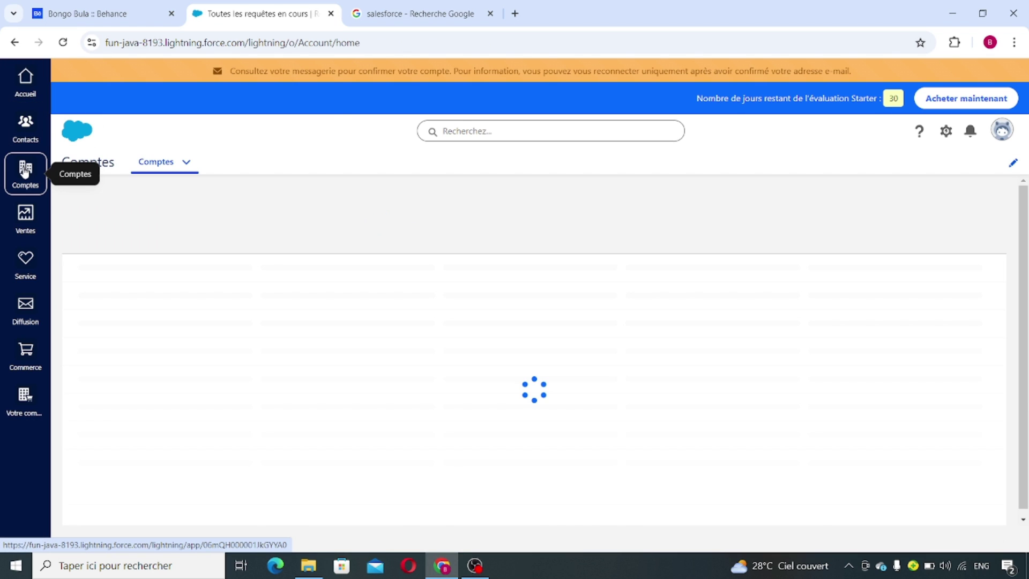